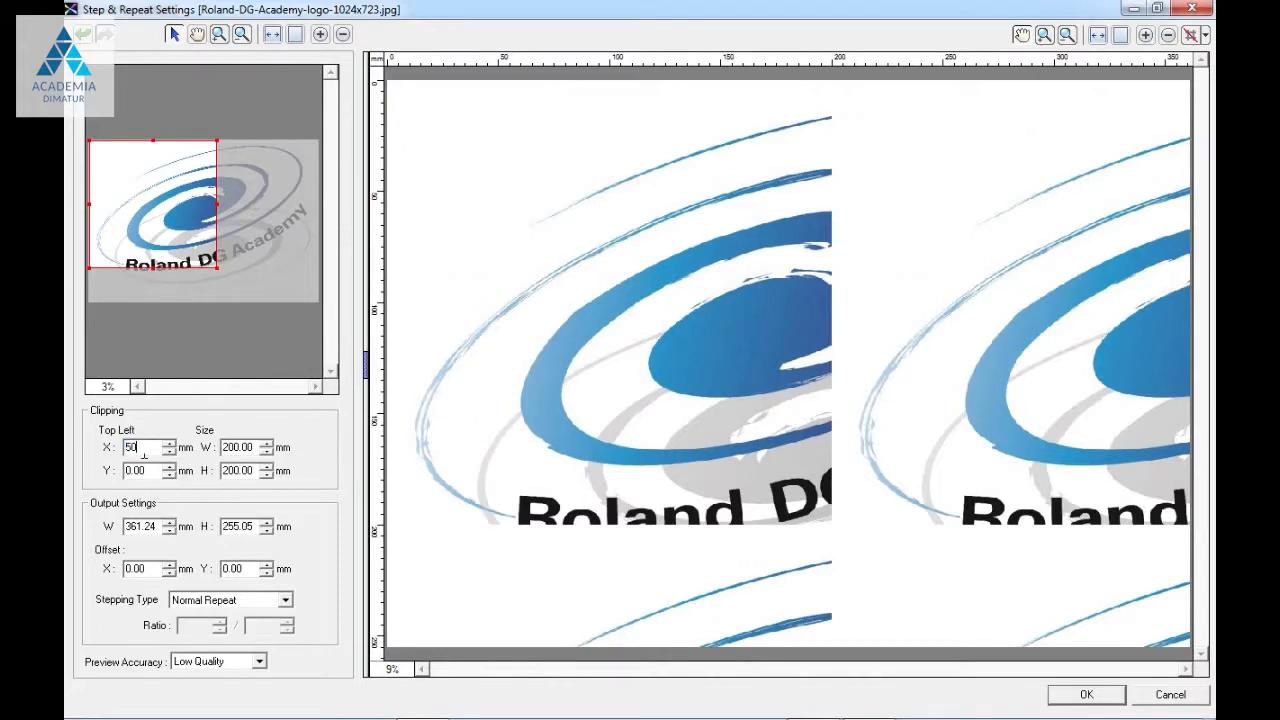
- Set the clipping area's top-left X and Y coordinates both to 50 mm
{"action": "type", "text": "50"}
{"action": "key", "text": "Tab"}
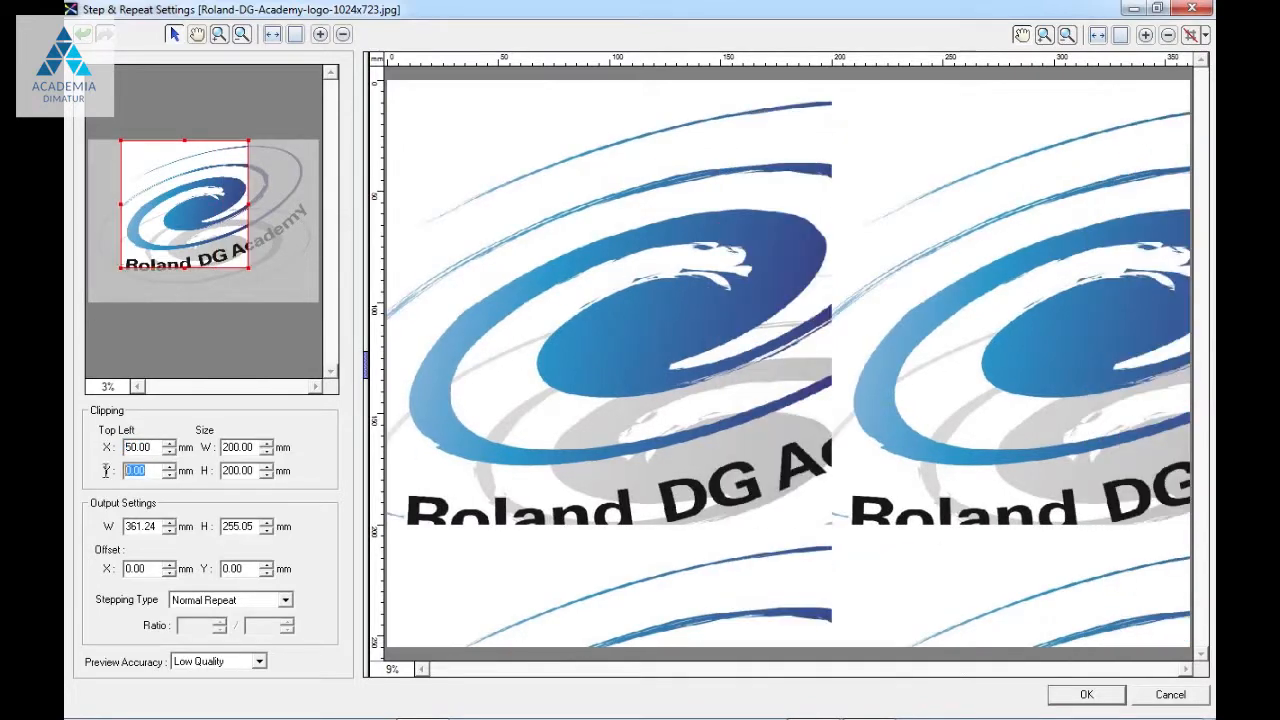
{"action": "type", "text": "5"}
{"action": "left_click_drag", "start_coordinate": [147, 470], "coordinate": [83, 472]}
{"action": "type", "text": "50"}
{"action": "key", "text": "Return"}
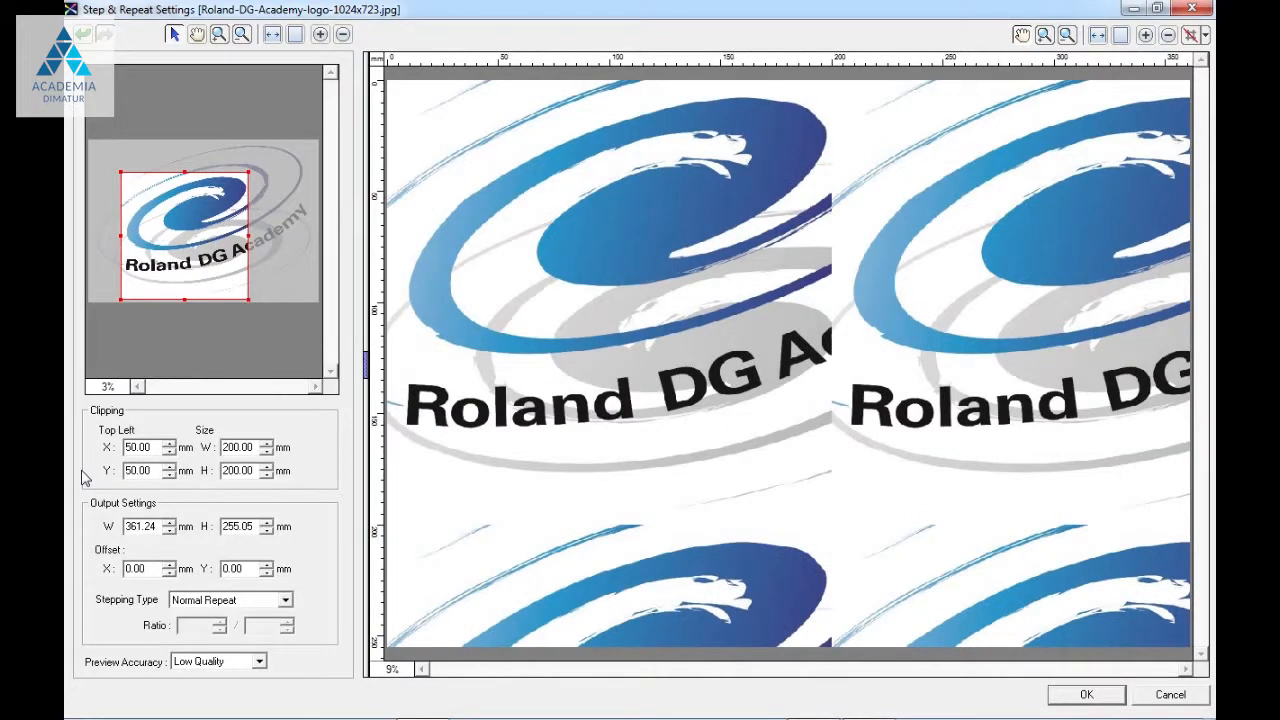
- Move the clipping frame back to the image's top-left origin and extend it to cover the whole logo
{"action": "left_click_drag", "start_coordinate": [245, 298], "coordinate": [215, 270]}
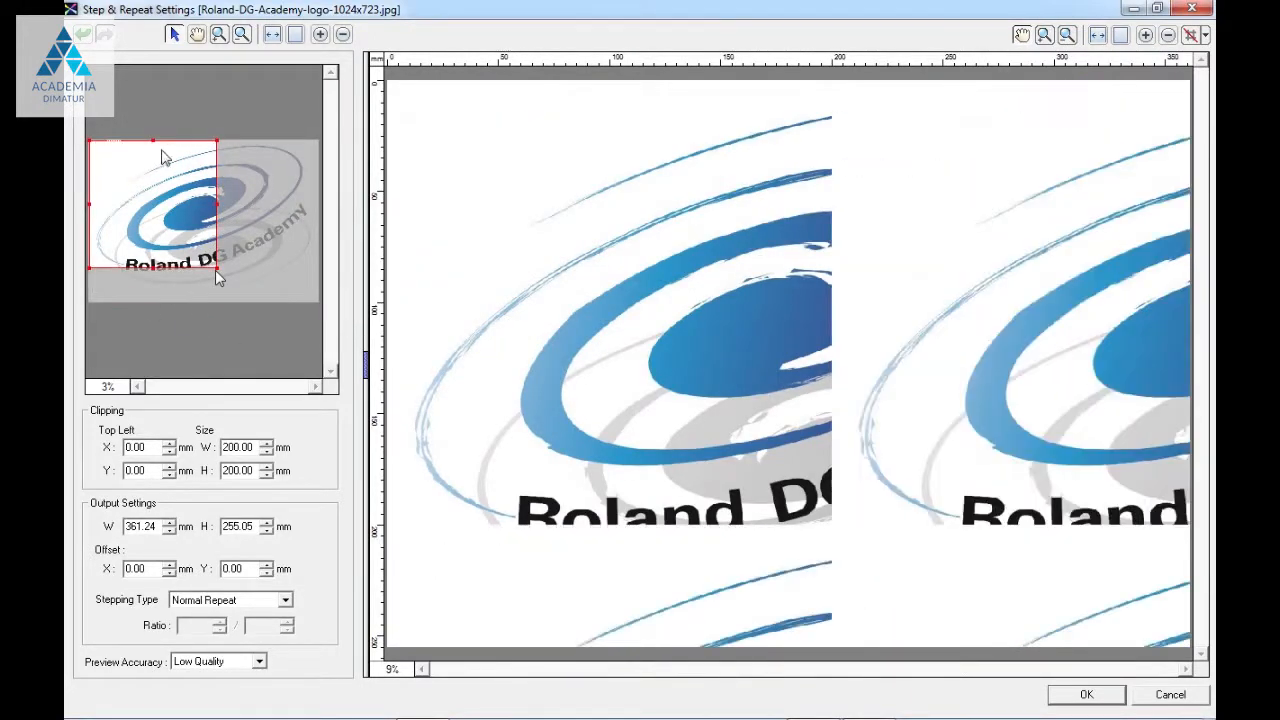
{"action": "left_click", "coordinate": [275, 157]}
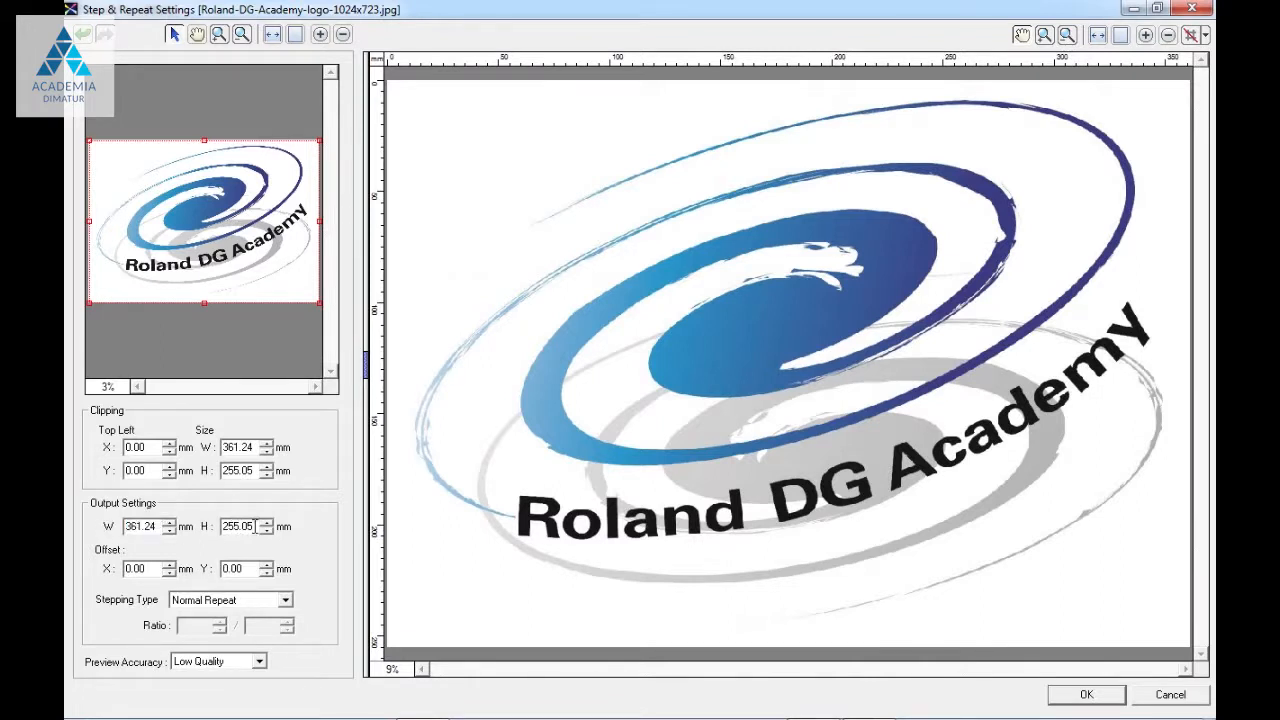
- Set the step-and-repeat output size to 1200 mm wide and 3000 mm high
{"action": "left_click_drag", "start_coordinate": [158, 527], "coordinate": [100, 532]}
{"action": "type", "text": "1200"}
{"action": "key", "text": "Return"}
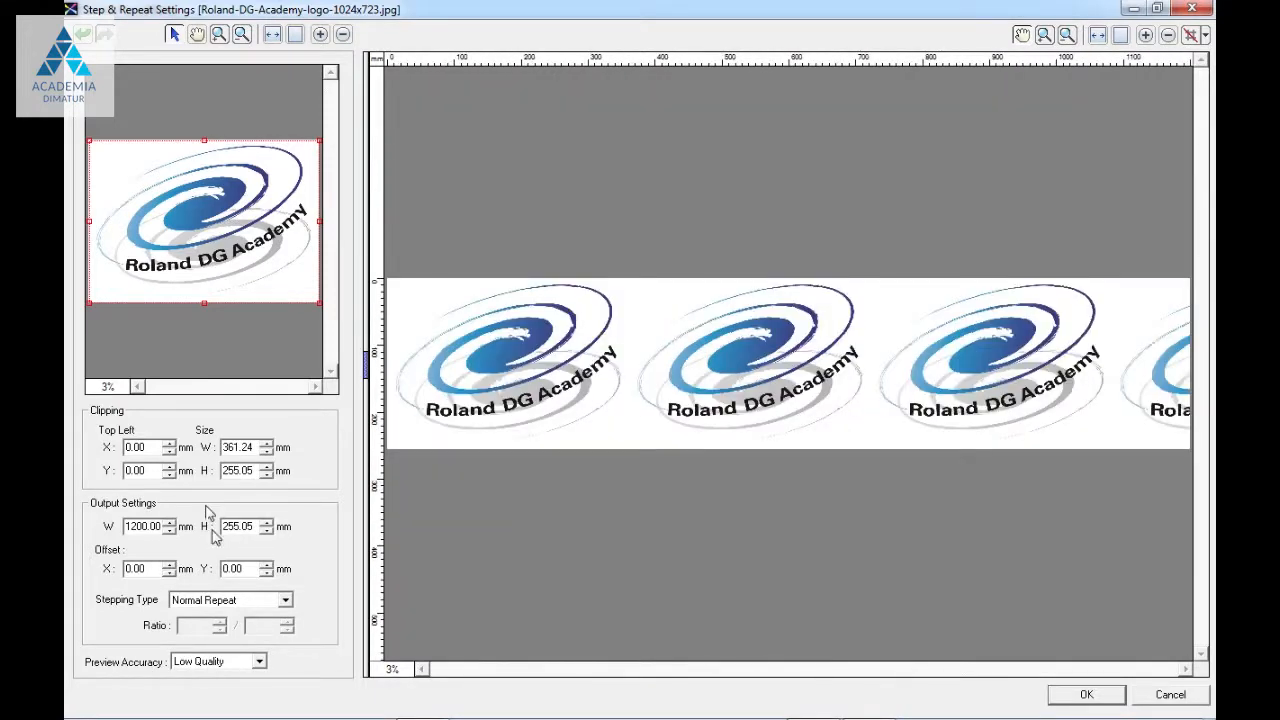
{"action": "double_click", "coordinate": [240, 526]}
{"action": "type", "text": "300"}
{"action": "type", "text": "3000"}
{"action": "key", "text": "Tab"}
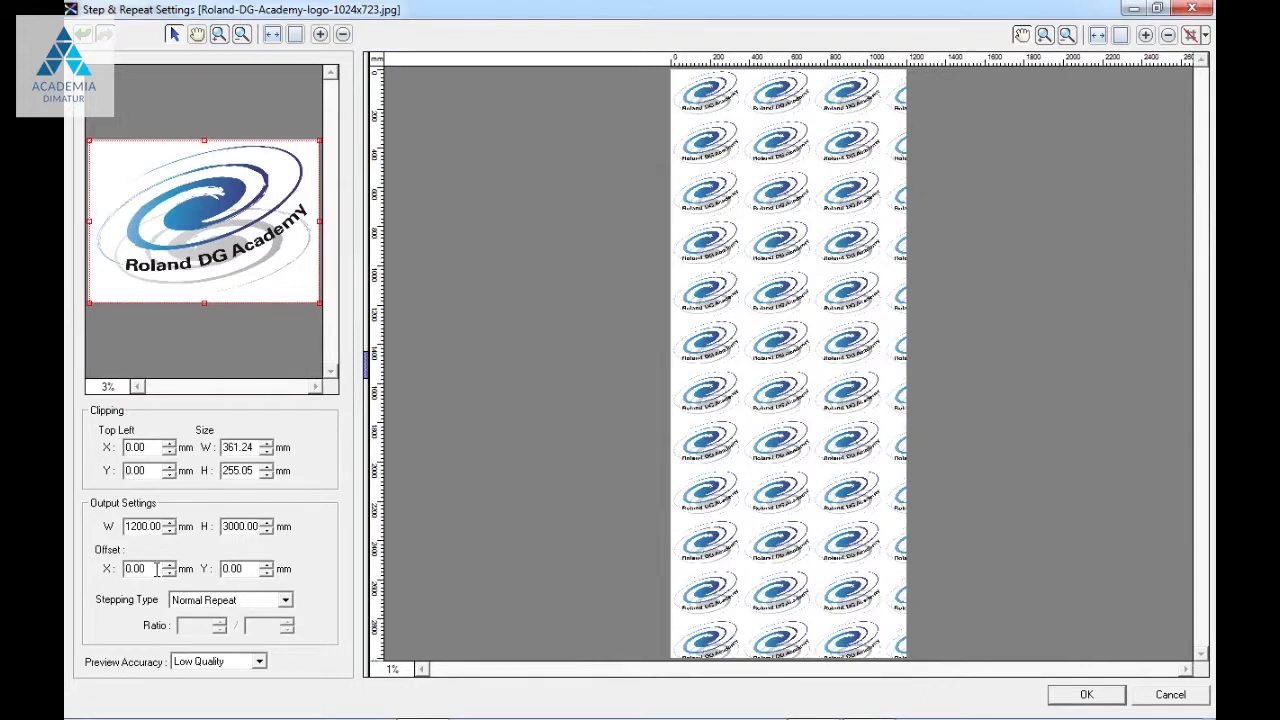
- Set the X and Y offsets between the repeated logos to 50 mm each
{"action": "left_click_drag", "start_coordinate": [148, 569], "coordinate": [120, 568]}
{"action": "type", "text": "50"}
{"action": "key", "text": "Return"}
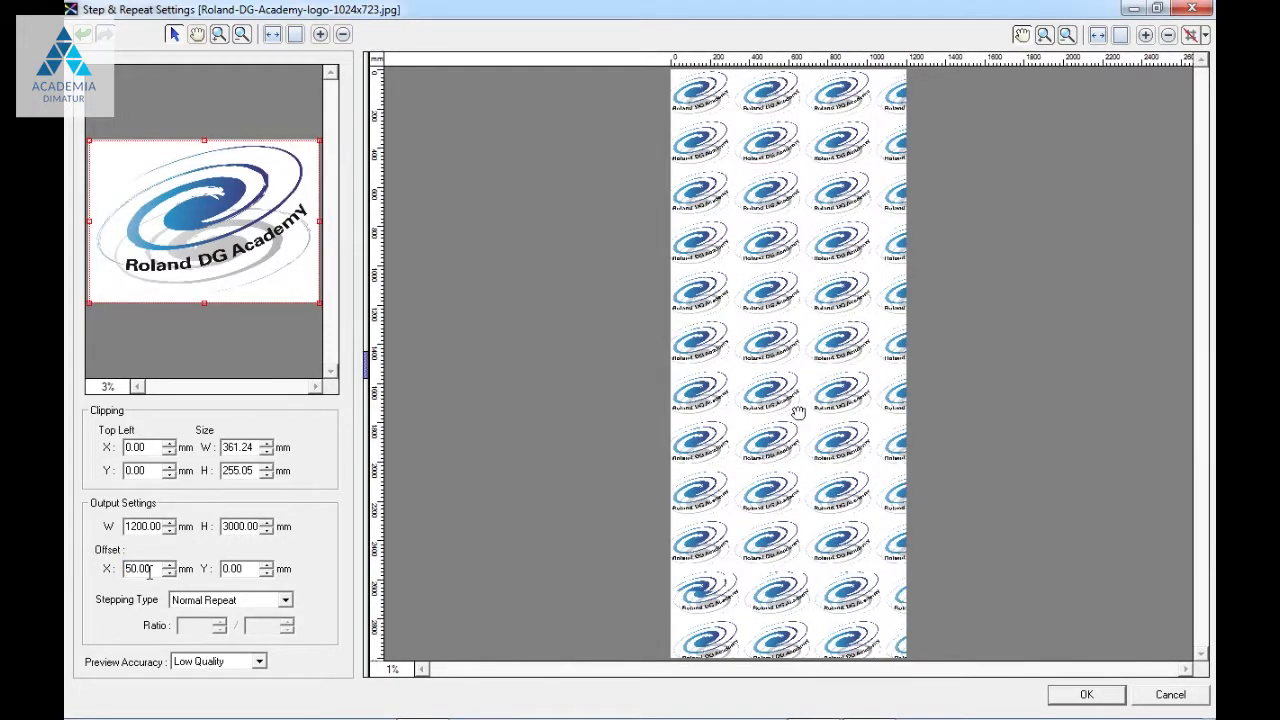
{"action": "double_click", "coordinate": [242, 571]}
{"action": "double_click", "coordinate": [243, 570]}
{"action": "double_click", "coordinate": [244, 570]}
{"action": "left_click", "coordinate": [244, 570]}
{"action": "double_click", "coordinate": [244, 570]}
{"action": "type", "text": "50"}
{"action": "key", "text": "Return"}
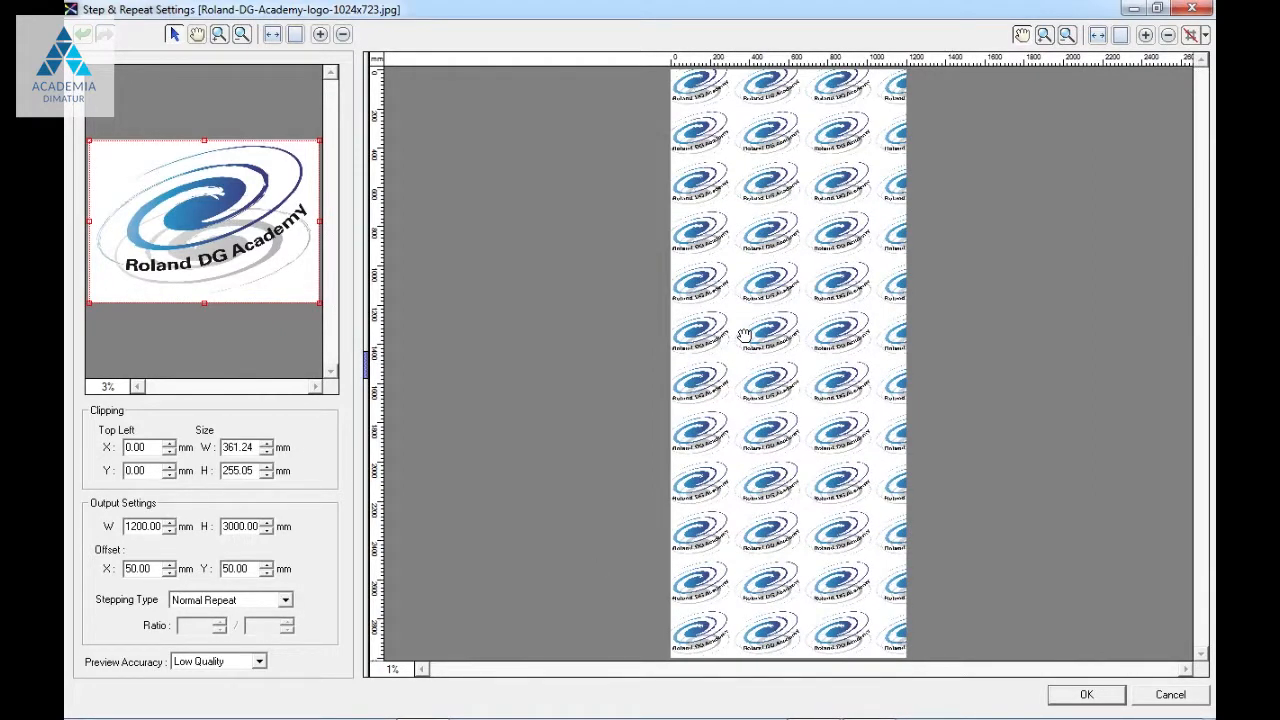
- Set the stepping type to Horizontal Repeat
{"action": "left_click", "coordinate": [286, 601]}
{"action": "left_click", "coordinate": [286, 601]}
{"action": "left_click", "coordinate": [286, 602]}
{"action": "left_click", "coordinate": [261, 624]}
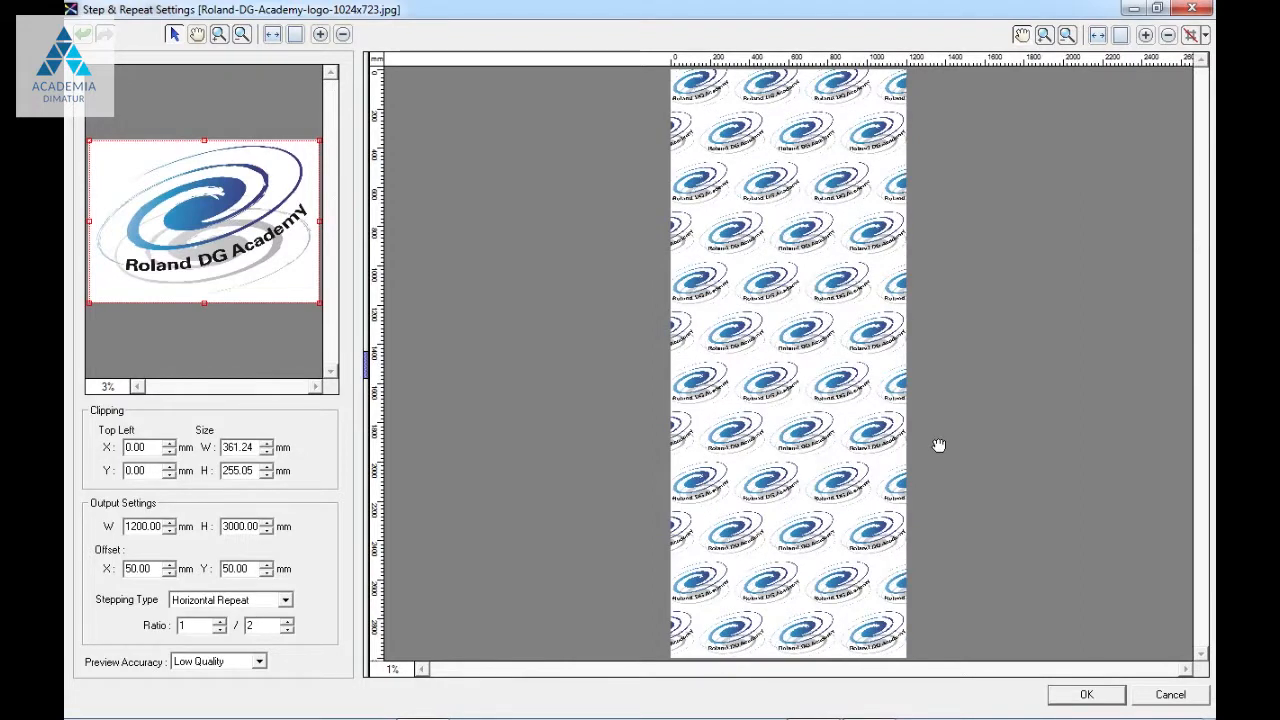
- Set the stepping type to Vertical Repeat, keep the Low Quality preview accuracy, and apply the Step & Repeat settings to the job
{"action": "left_click", "coordinate": [286, 600]}
{"action": "left_click", "coordinate": [322, 613]}
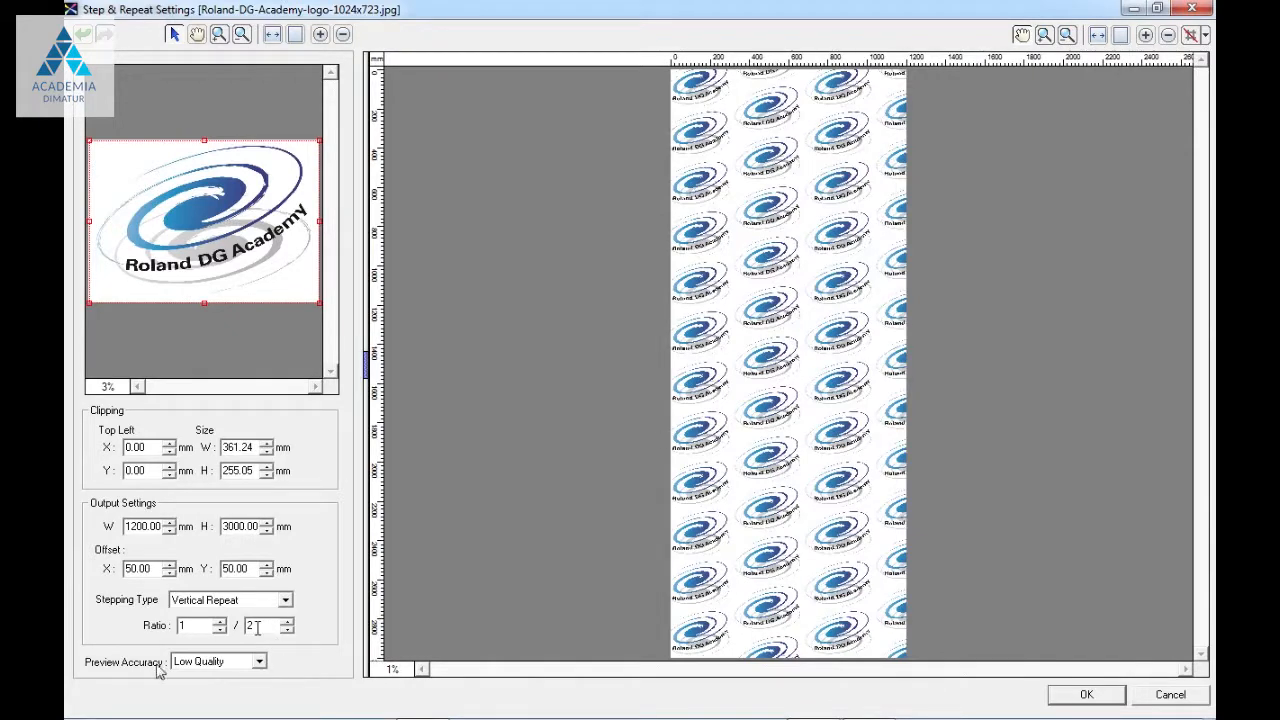
{"action": "left_click", "coordinate": [258, 662]}
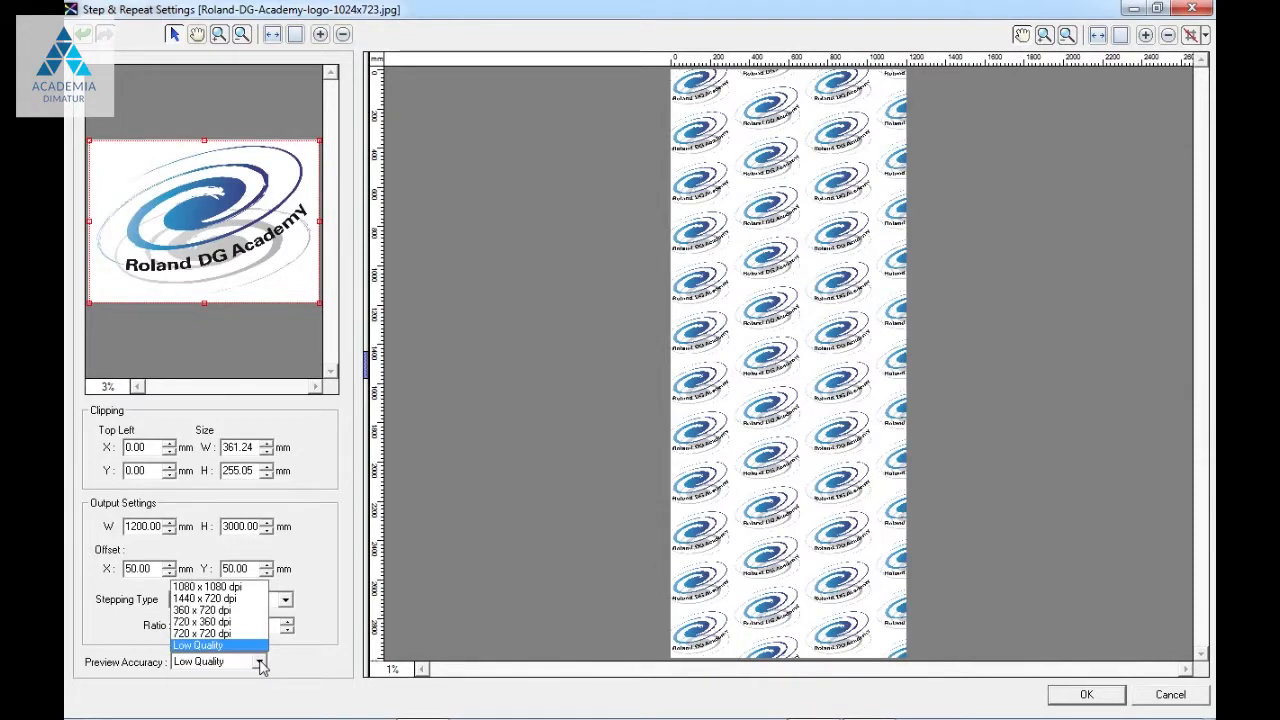
{"action": "left_click", "coordinate": [740, 243]}
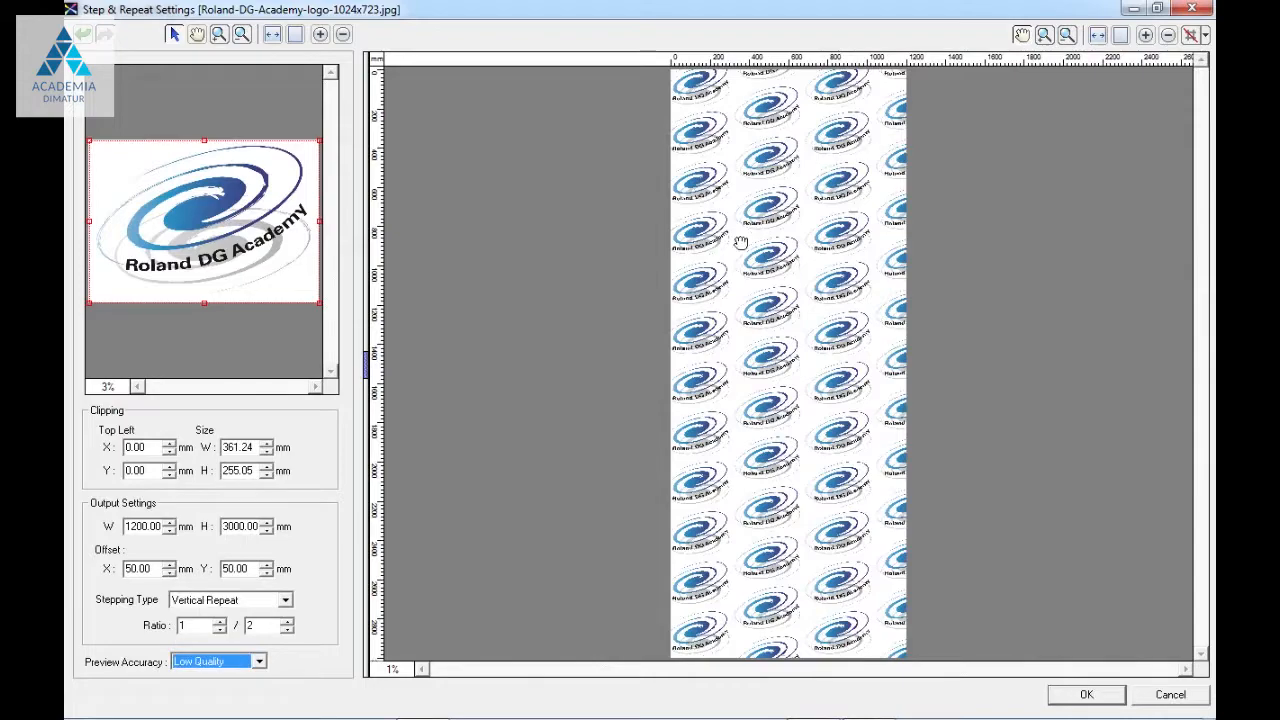
{"action": "left_click", "coordinate": [1122, 697]}
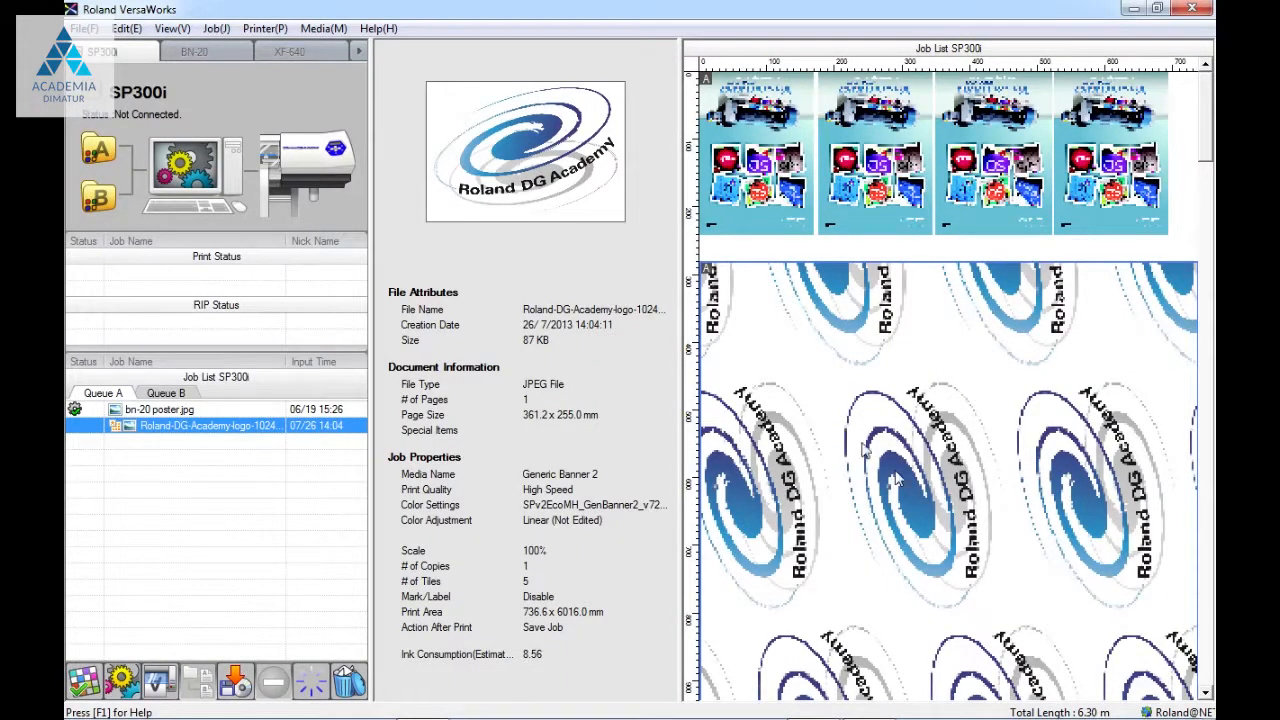
- Examine the repeated logo in the job list preview and review the job's Quality and Layout settings, including the media width
{"action": "scroll", "coordinate": [1165, 122], "scroll_direction": "down", "scroll_amount": 5}
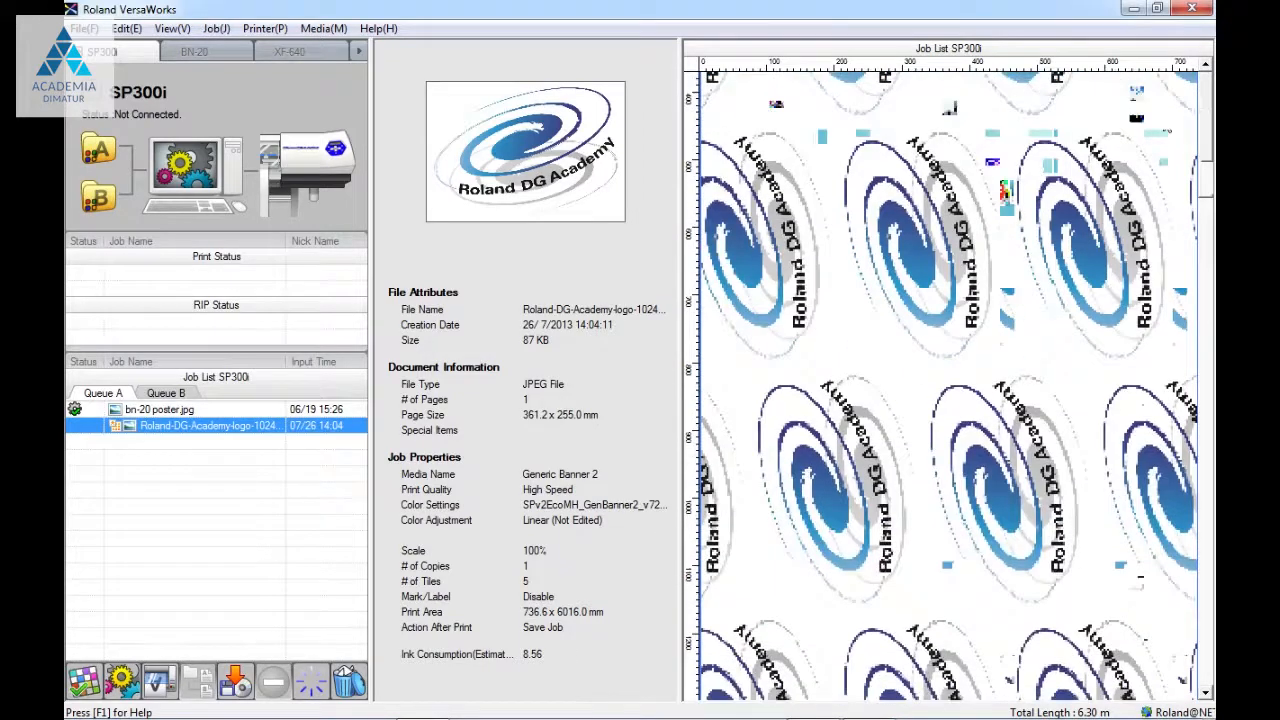
{"action": "scroll", "coordinate": [1165, 122], "scroll_direction": "up", "scroll_amount": 5}
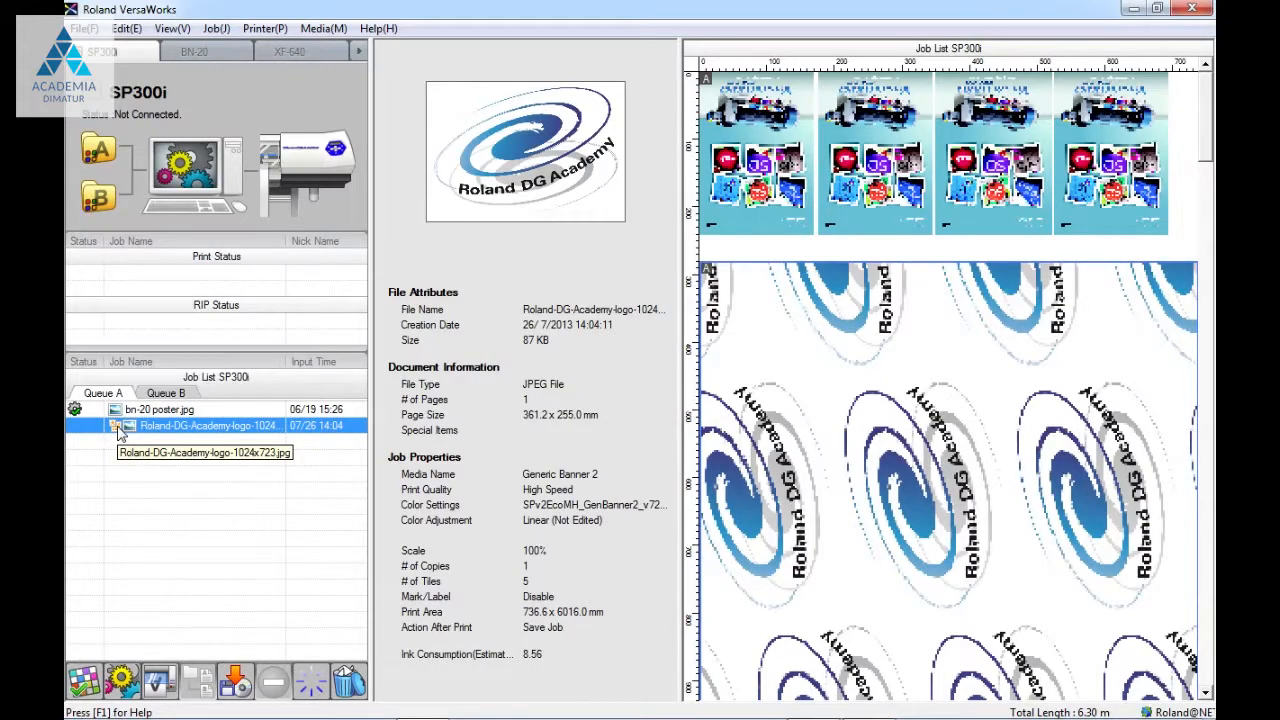
{"action": "left_click", "coordinate": [85, 683]}
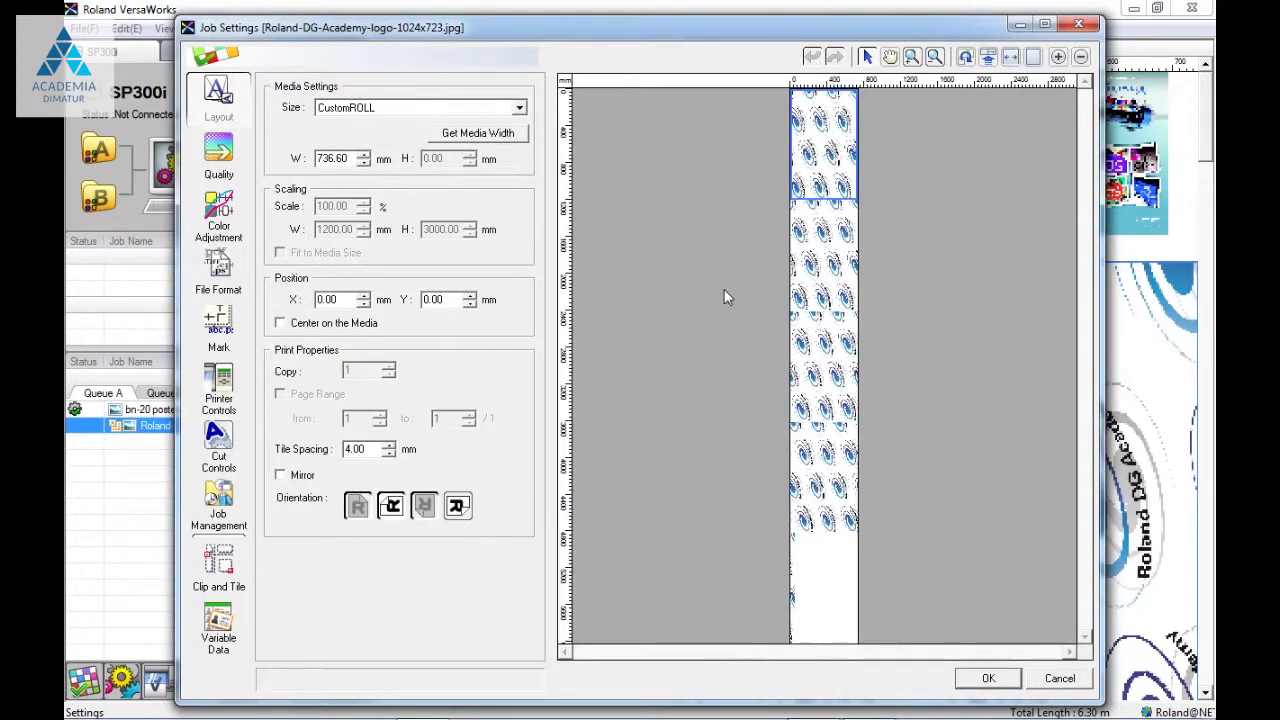
{"action": "left_click", "coordinate": [238, 140]}
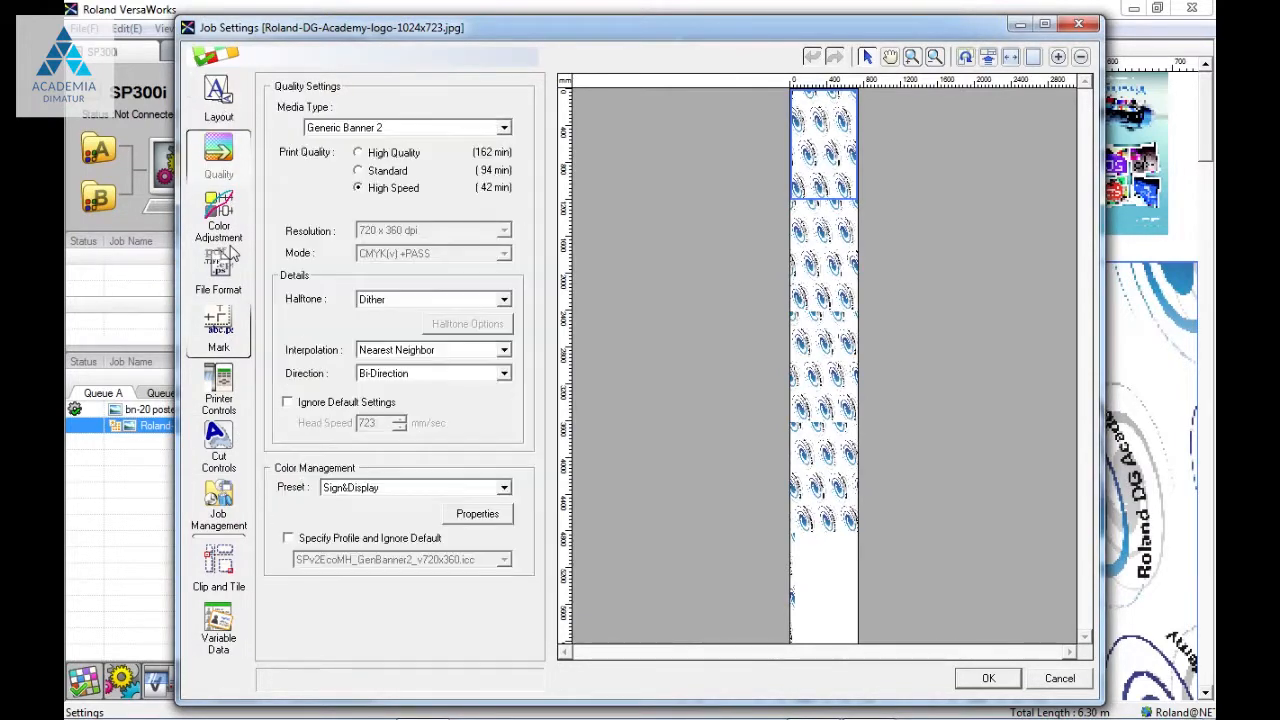
{"action": "left_click", "coordinate": [222, 108]}
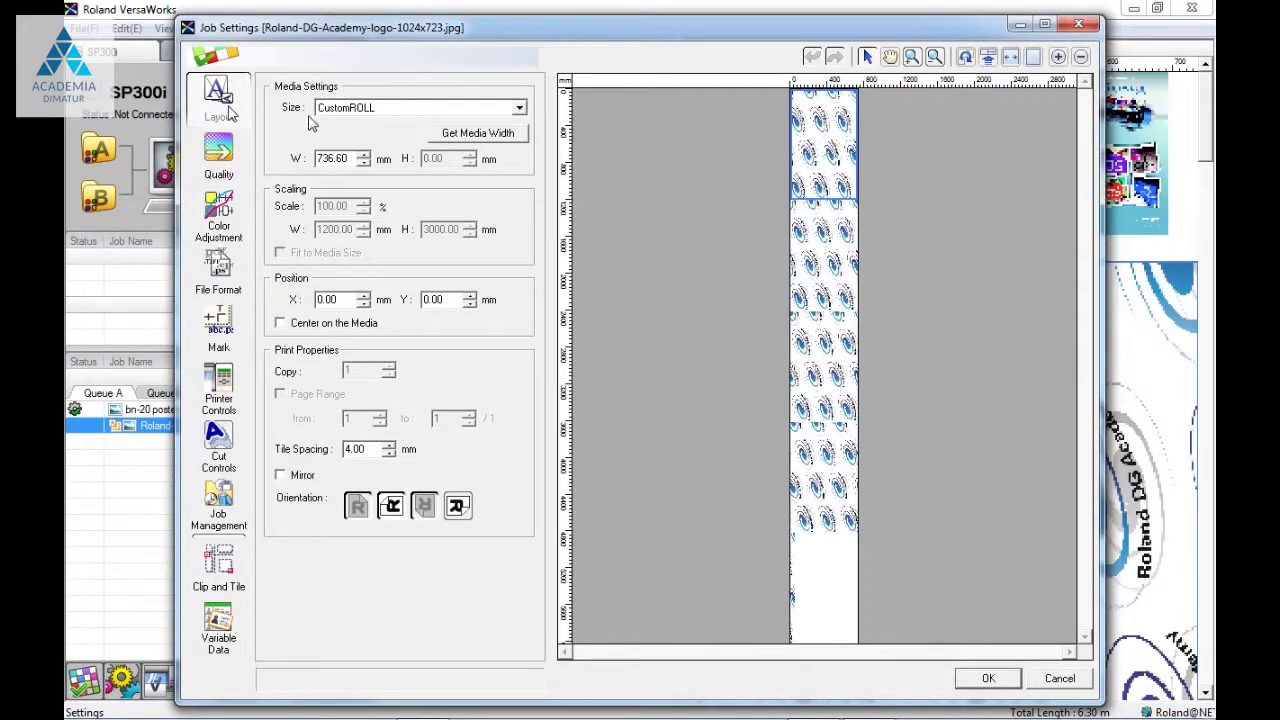
{"action": "left_click_drag", "start_coordinate": [375, 45], "coordinate": [402, 53]}
{"action": "left_click_drag", "start_coordinate": [371, 163], "coordinate": [342, 168]}
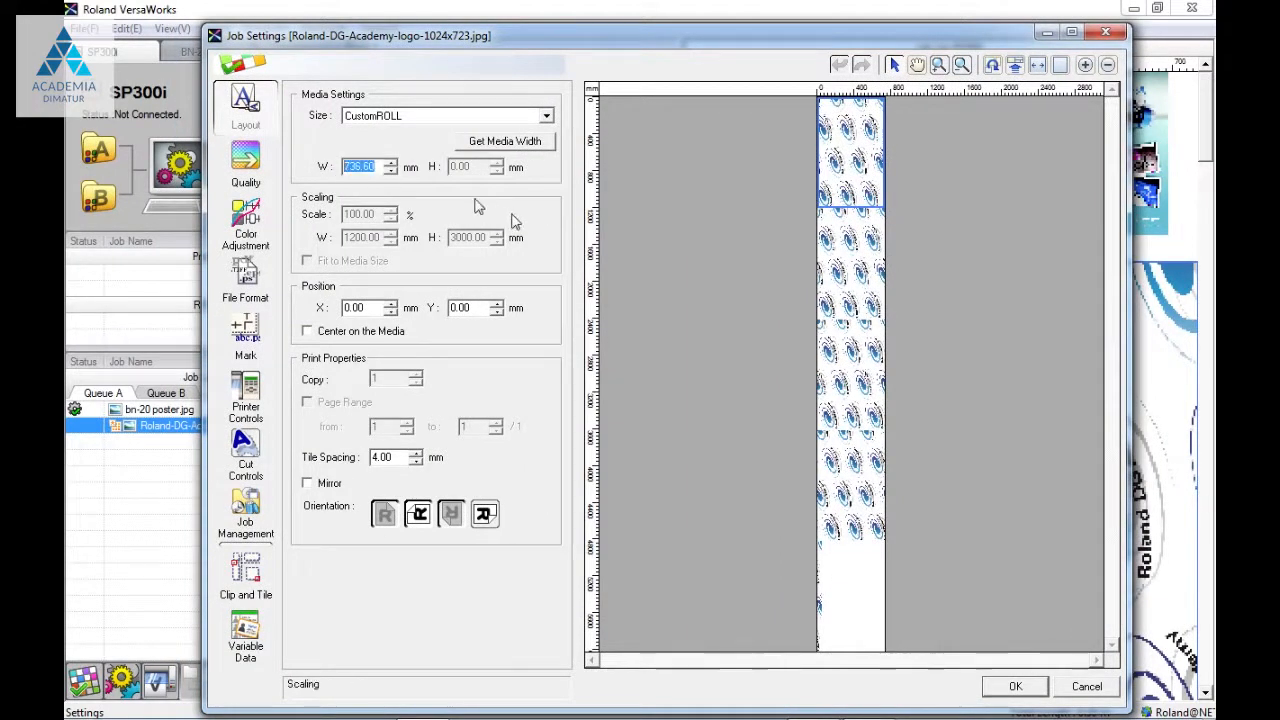
{"action": "left_click", "coordinate": [1019, 685]}
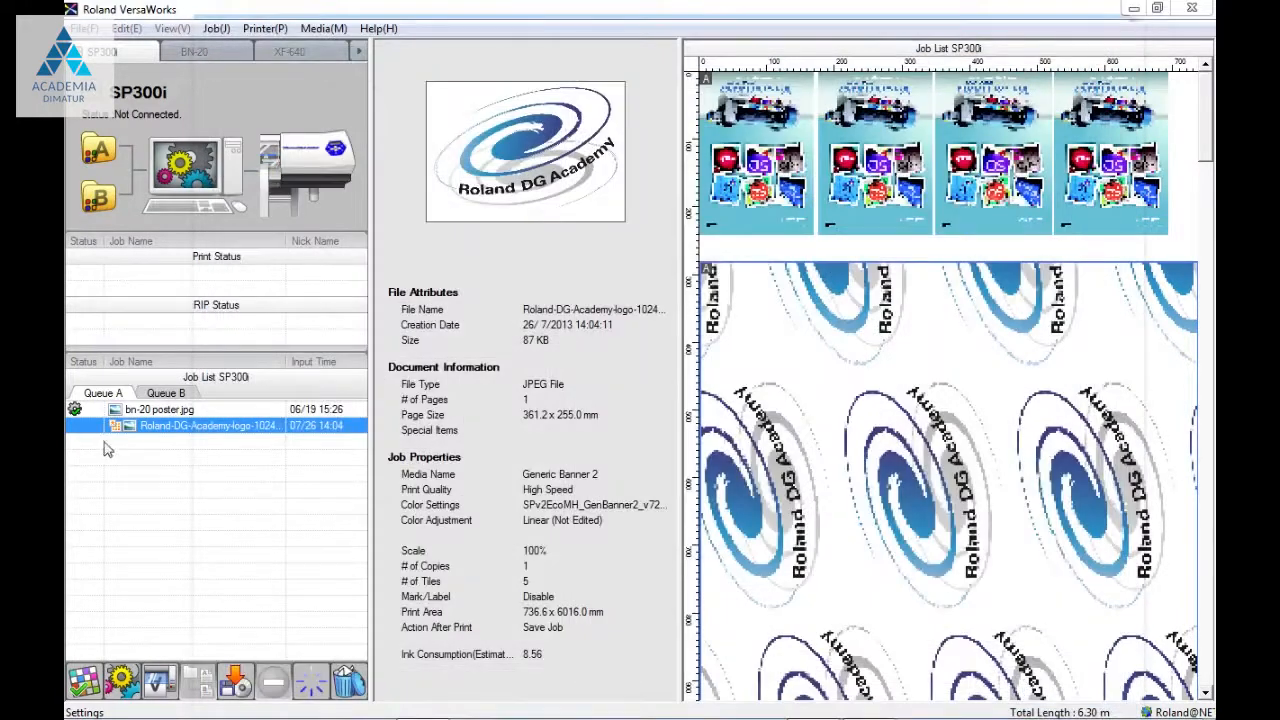